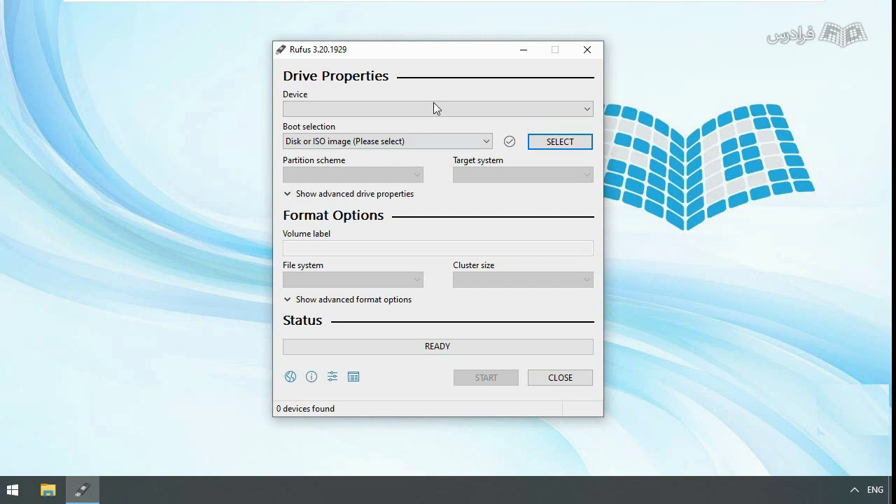
{"action": "left_click_drag", "start_coordinate": [415, 51], "coordinate": [426, 44]}
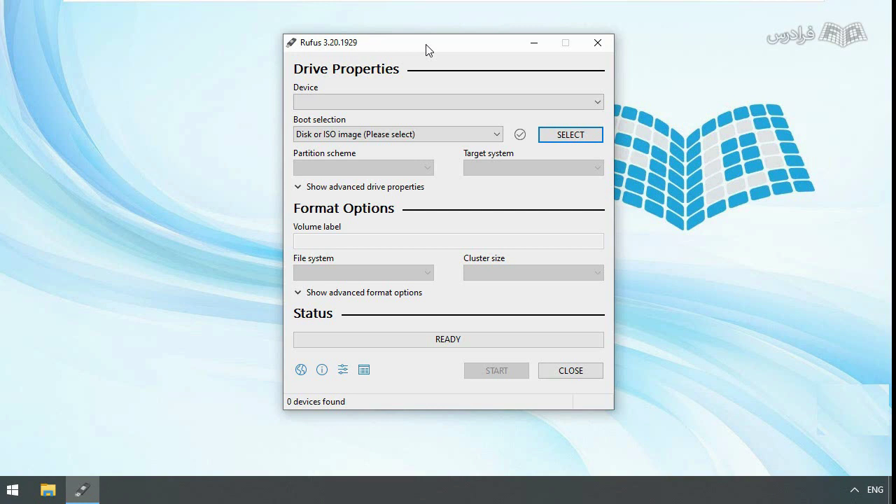
{"action": "left_click_drag", "start_coordinate": [441, 46], "coordinate": [424, 47]}
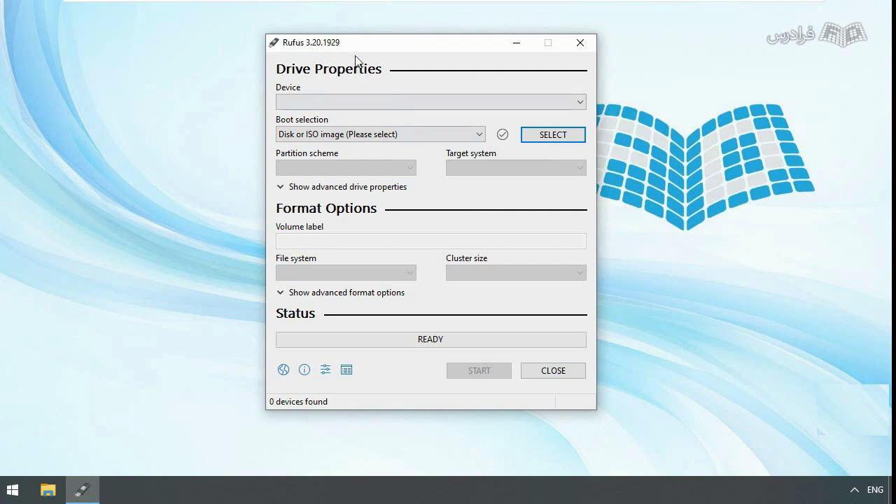
{"action": "left_click_drag", "start_coordinate": [361, 47], "coordinate": [374, 47]}
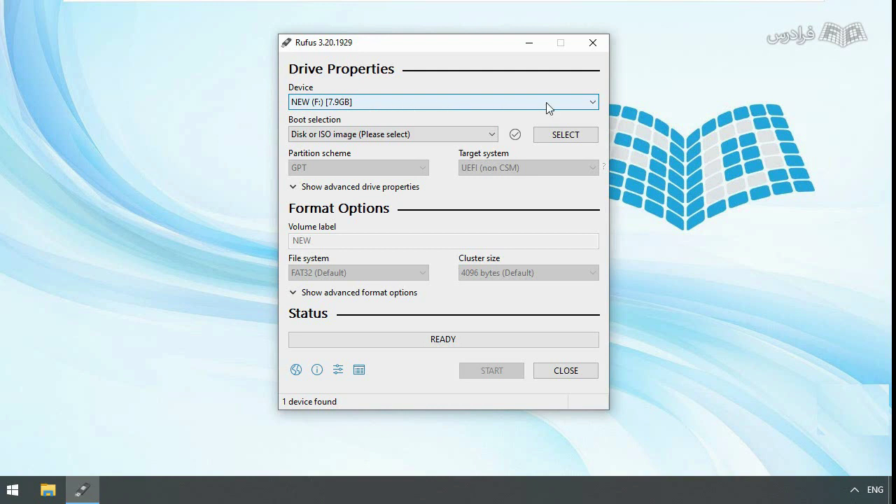
Select the NEW (F:) drive as the device and load the WinPE10_8_Sergei_Strelec_x86_x64_2022.01.03_English ISO as its boot image
{"action": "left_click", "coordinate": [593, 101]}
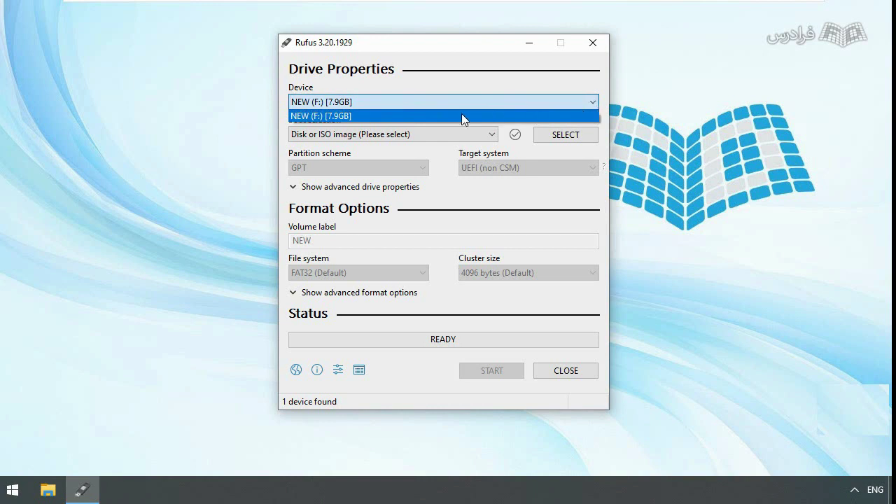
{"action": "left_click", "coordinate": [367, 116]}
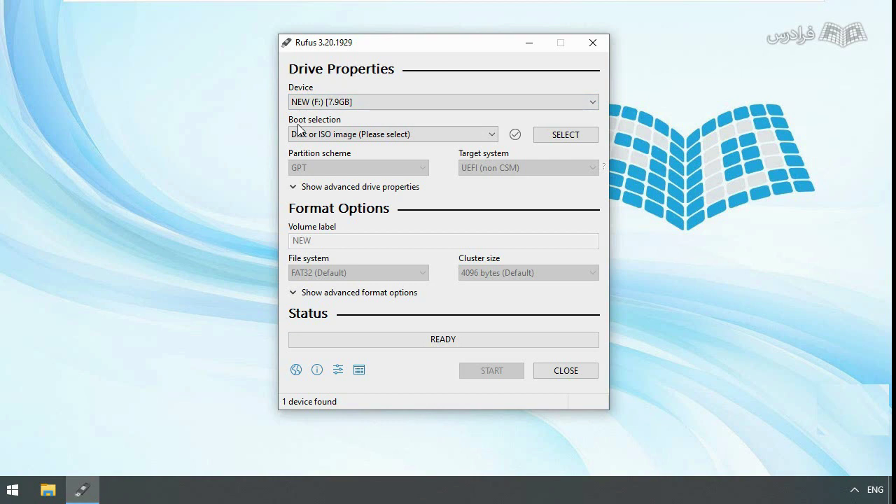
{"action": "left_click", "coordinate": [566, 137]}
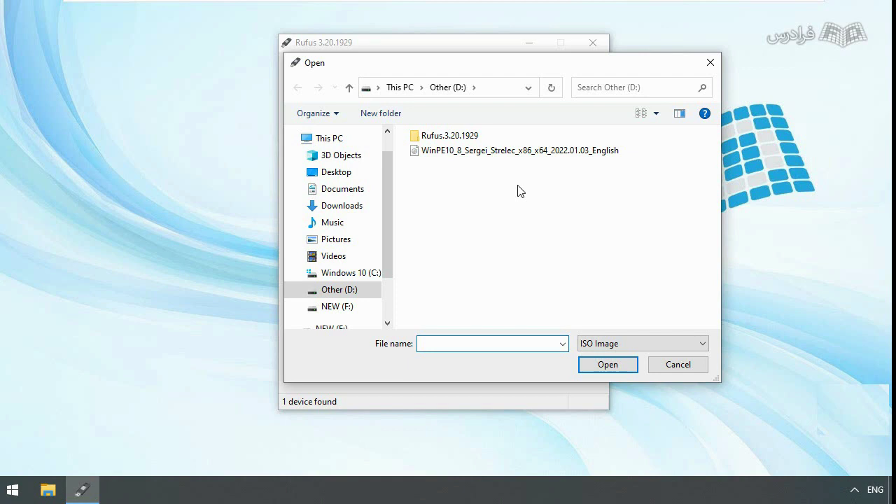
{"action": "left_click", "coordinate": [518, 149]}
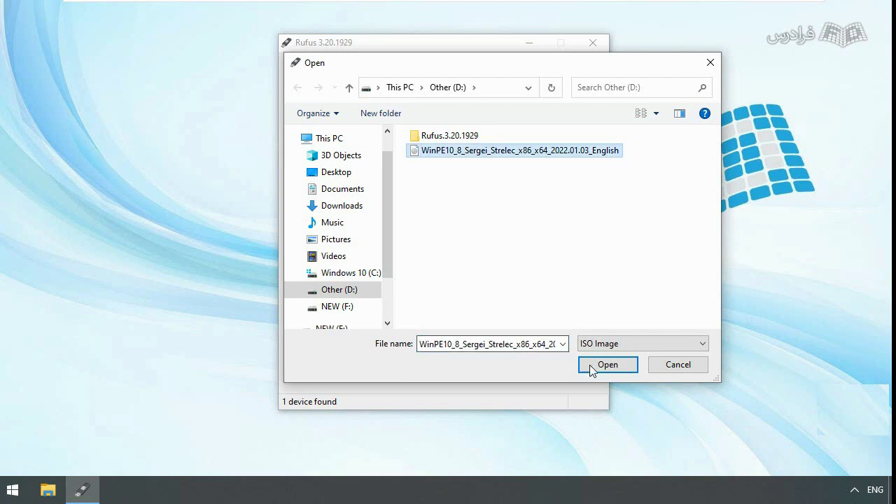
{"action": "left_click", "coordinate": [595, 366]}
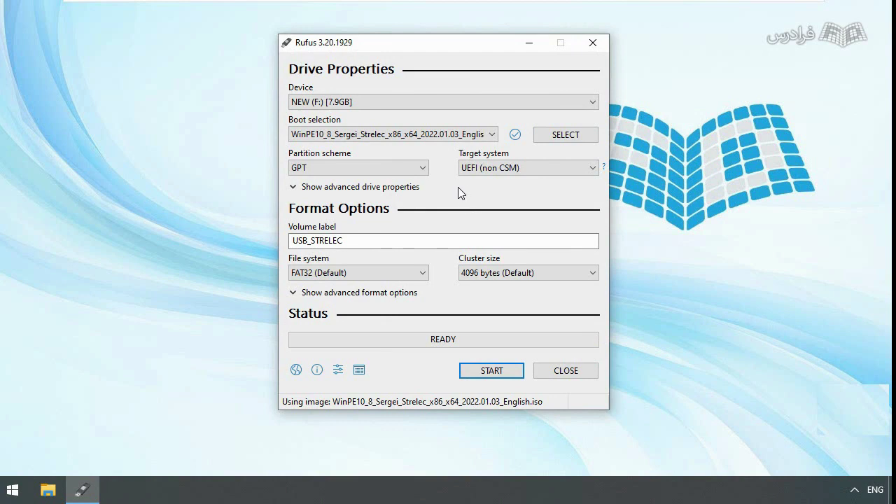
Choose GPT as the partition scheme for the bootable drive
{"action": "left_click", "coordinate": [321, 171]}
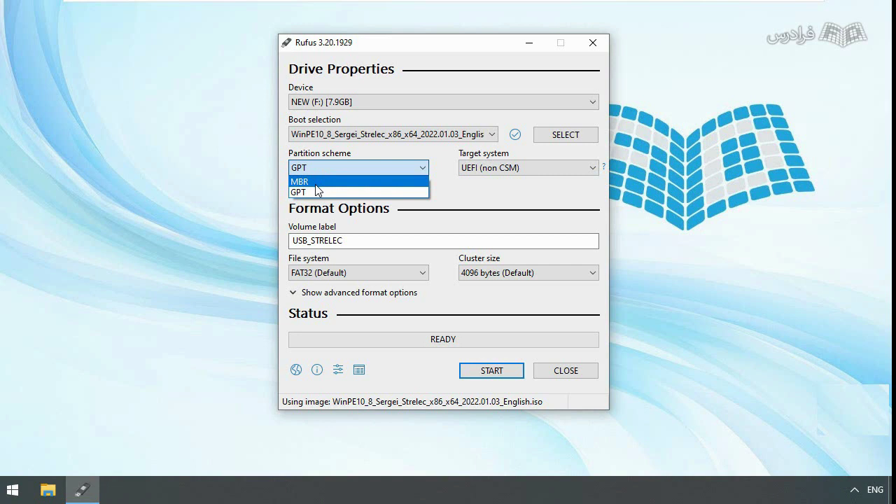
{"action": "left_click", "coordinate": [317, 192]}
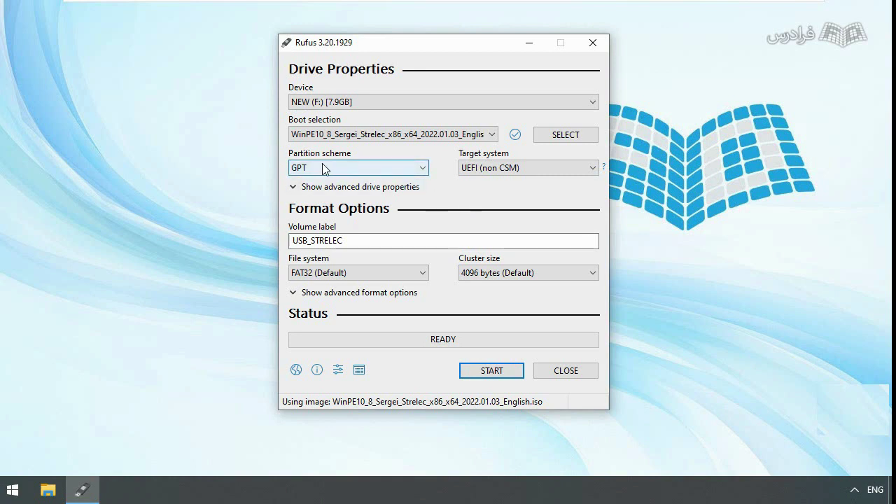
{"action": "left_click", "coordinate": [424, 170]}
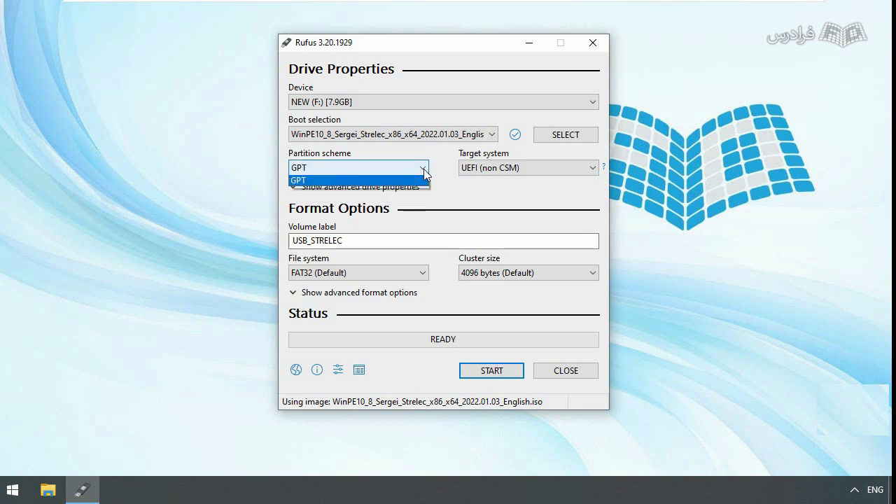
{"action": "left_click", "coordinate": [461, 200]}
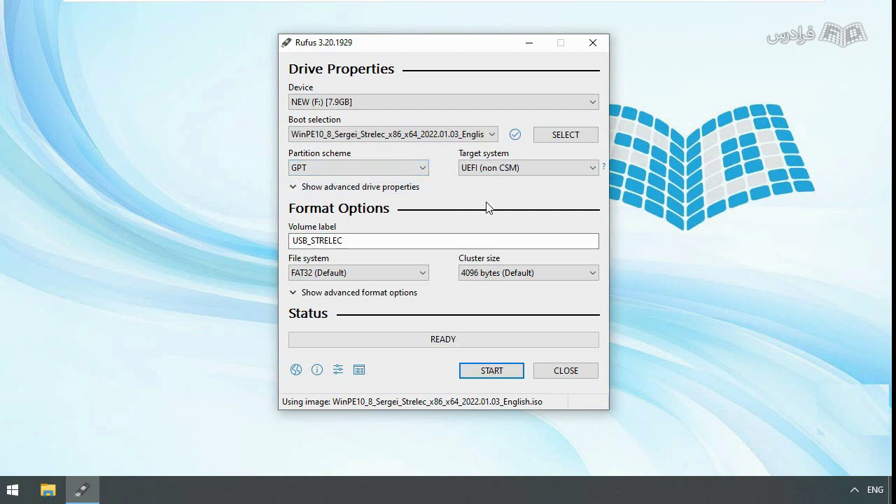
Start writing the image to the drive under the volume label USB_STRELEC and accept erasing all its data
{"action": "left_click_drag", "start_coordinate": [360, 241], "coordinate": [282, 242]}
{"action": "left_click", "coordinate": [376, 242]}
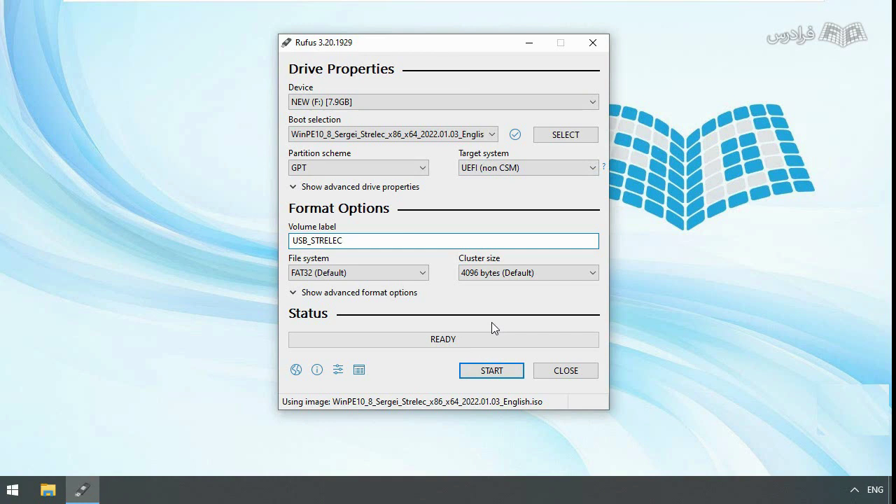
{"action": "left_click", "coordinate": [486, 376]}
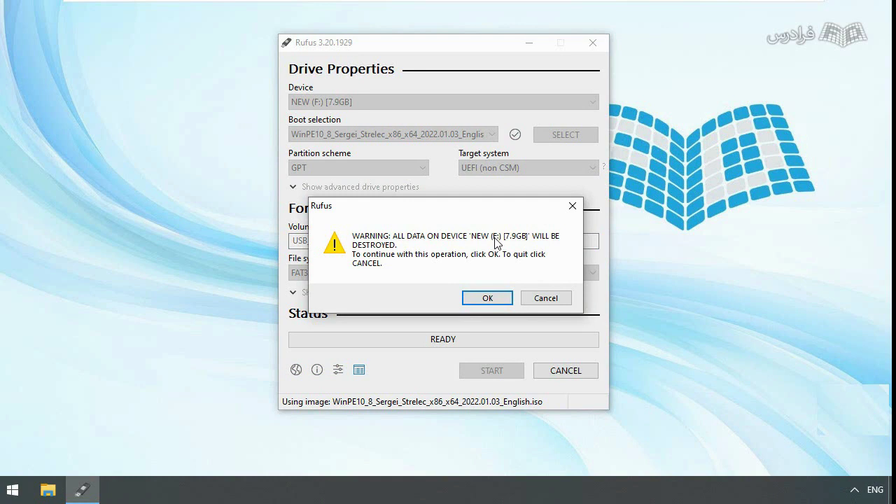
{"action": "left_click", "coordinate": [497, 300]}
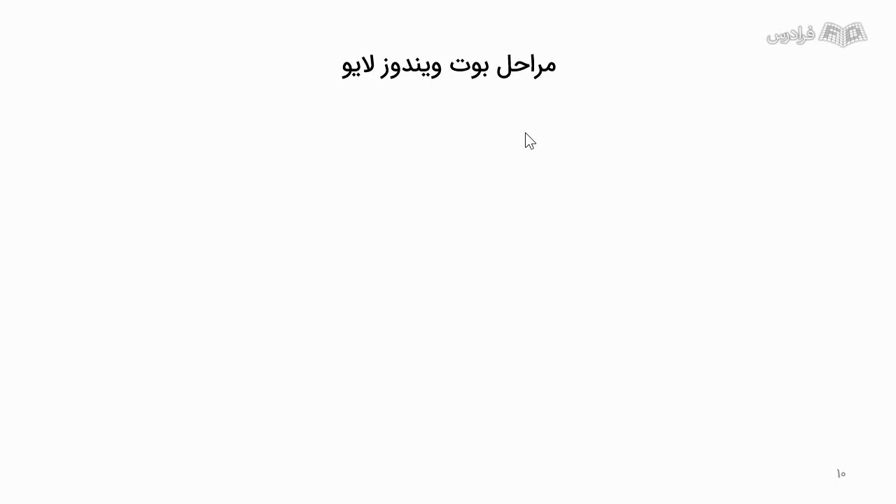
{"action": "left_click", "coordinate": [607, 143]}
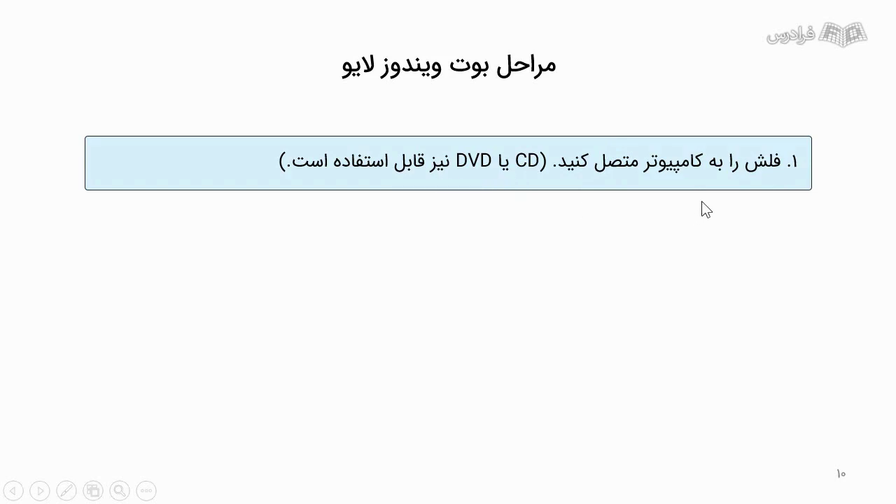
{"action": "left_click", "coordinate": [726, 256]}
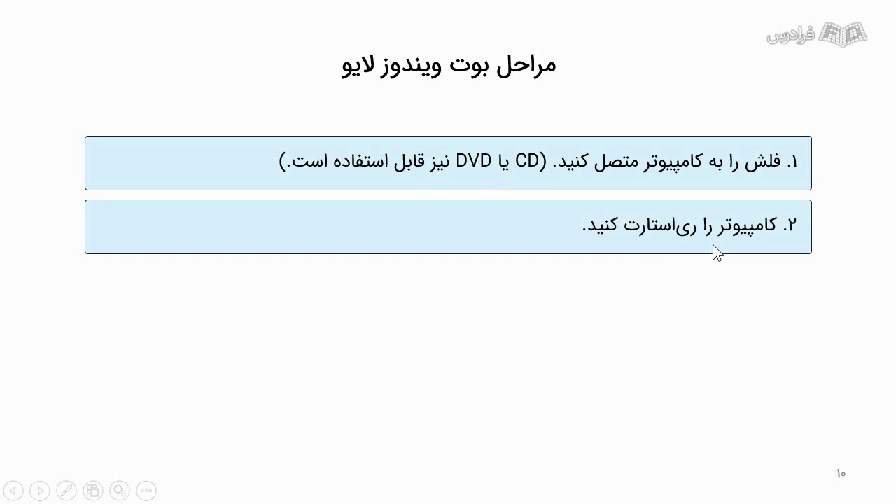
{"action": "left_click", "coordinate": [717, 286]}
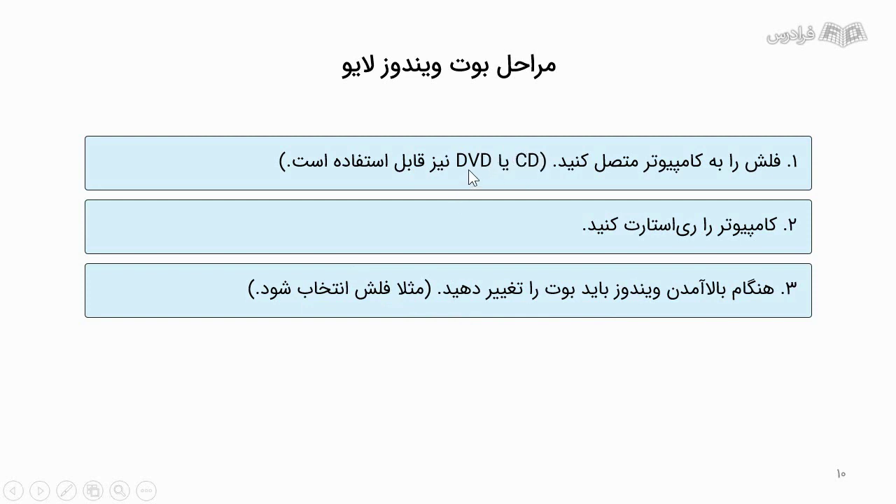
{"action": "left_click", "coordinate": [398, 306]}
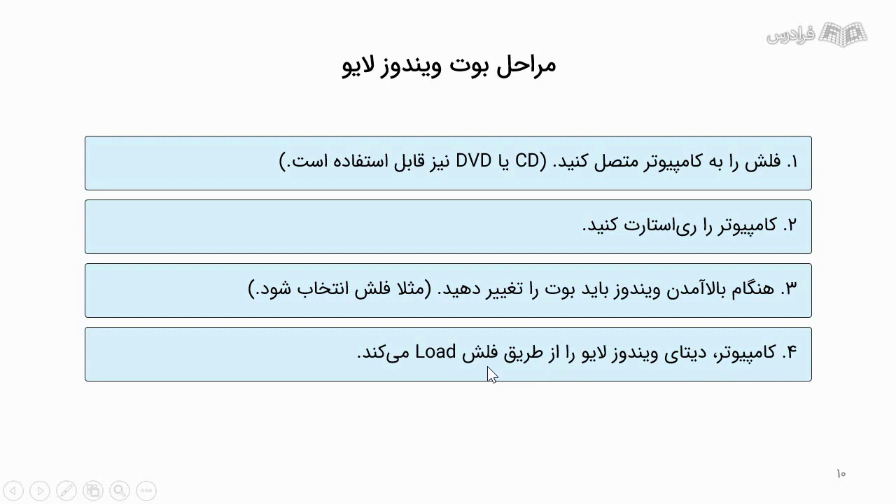
{"action": "left_click", "coordinate": [791, 435]}
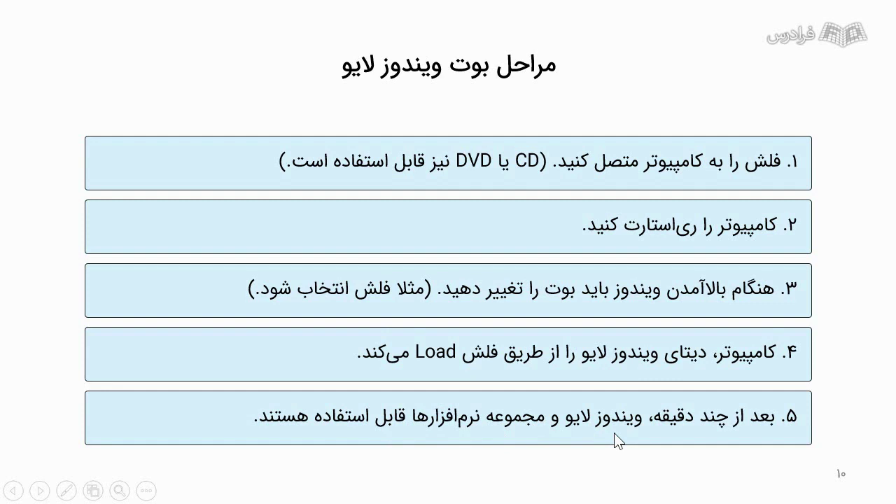
{"action": "key", "text": "Right"}
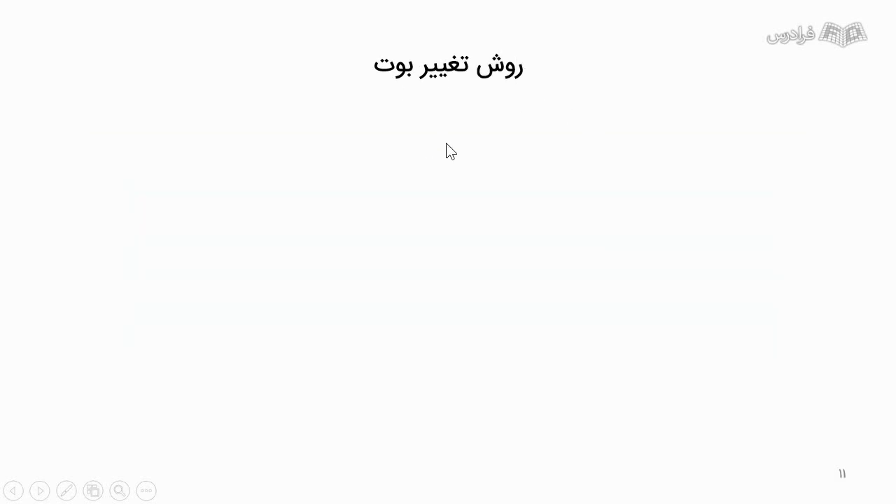
{"action": "key", "text": "Right"}
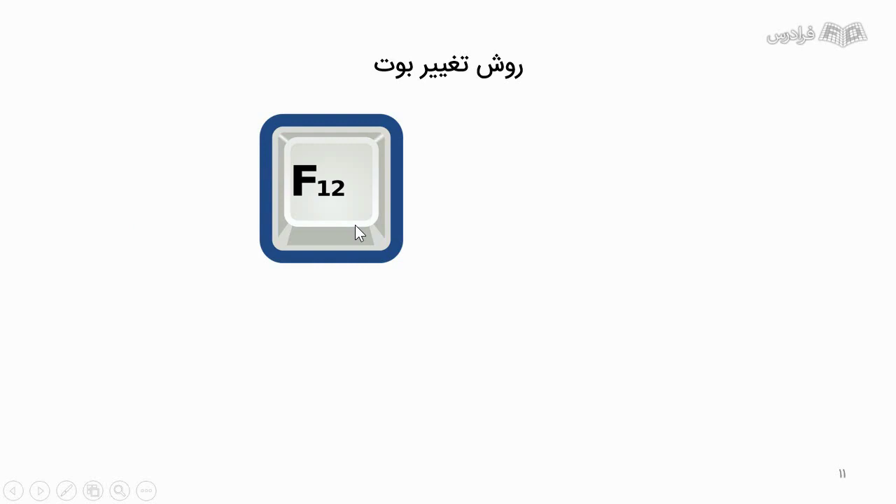
{"action": "left_click", "coordinate": [304, 208]}
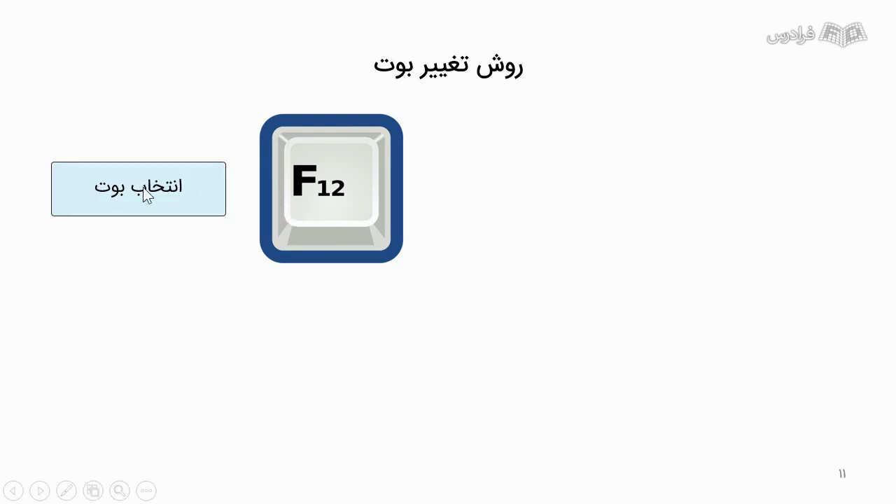
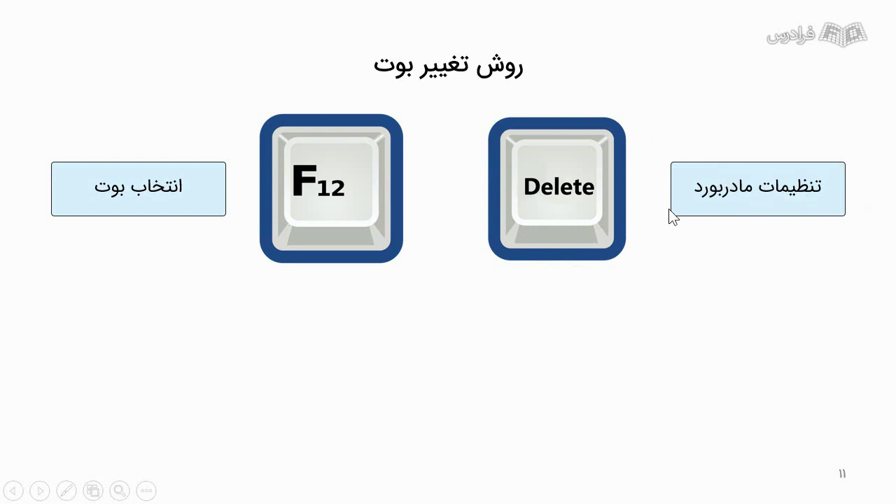
{"action": "key", "text": "Right"}
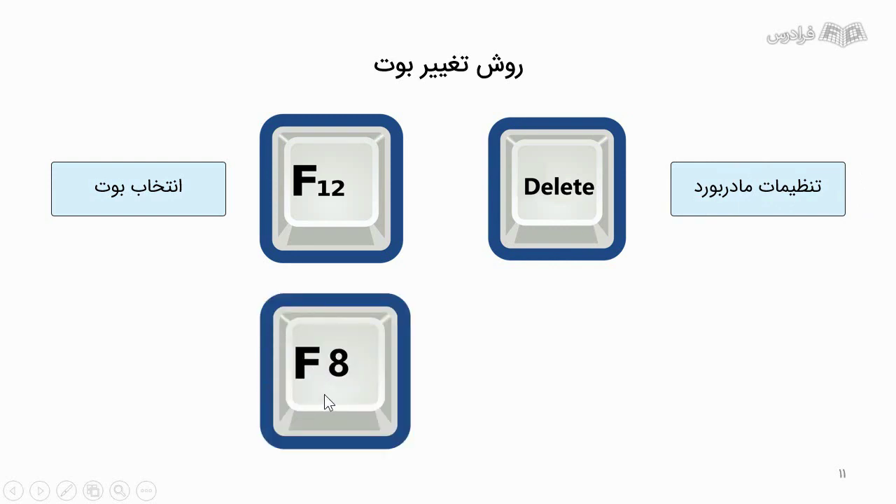
{"action": "key", "text": "Right"}
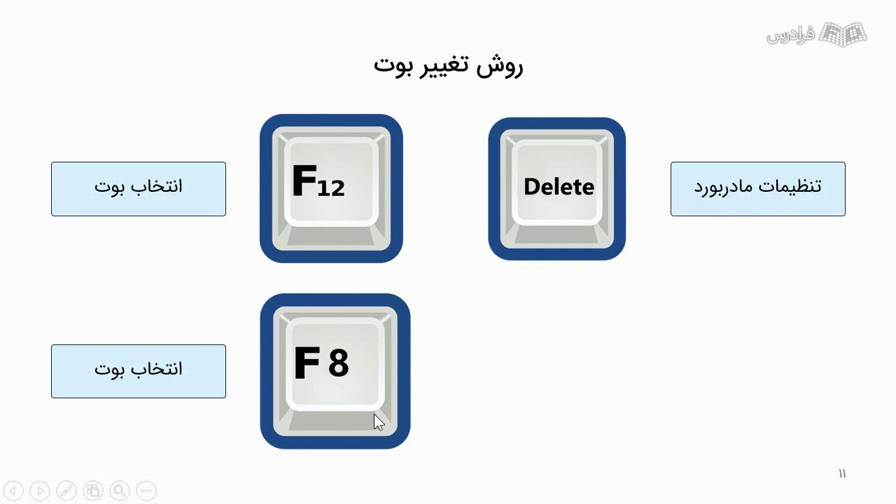
{"action": "left_click", "coordinate": [593, 365]}
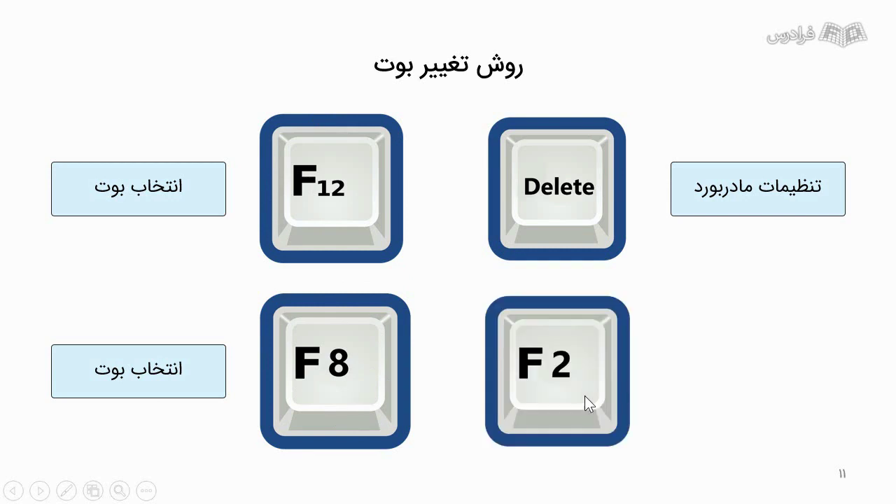
{"action": "left_click", "coordinate": [580, 393]}
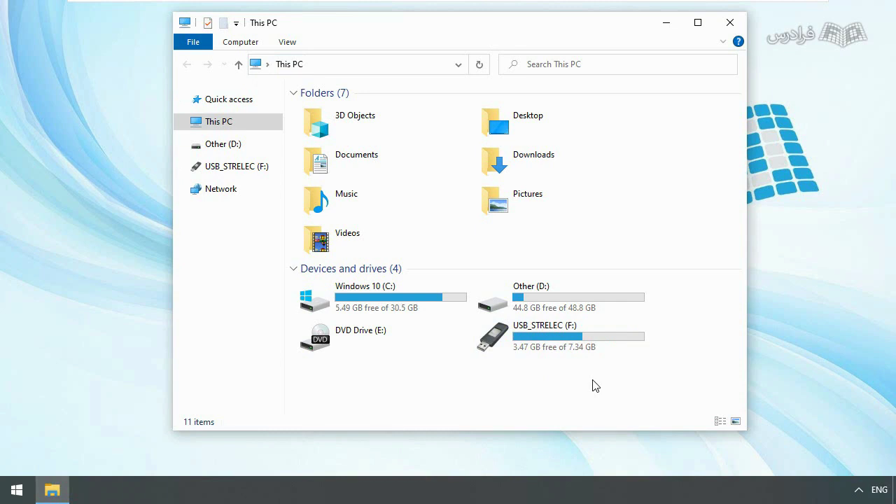
Select the USB_STRELEC (F:) drive, close the This PC window and restart the computer
{"action": "left_click", "coordinate": [483, 342]}
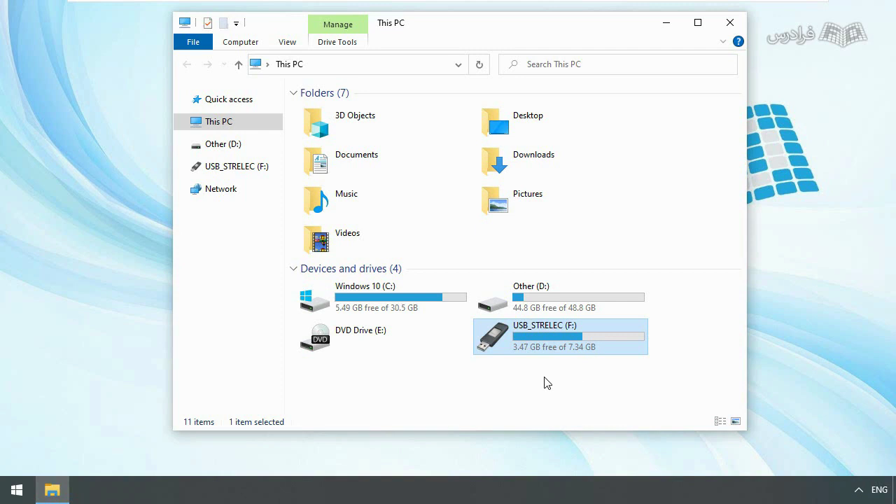
{"action": "left_click", "coordinate": [731, 23]}
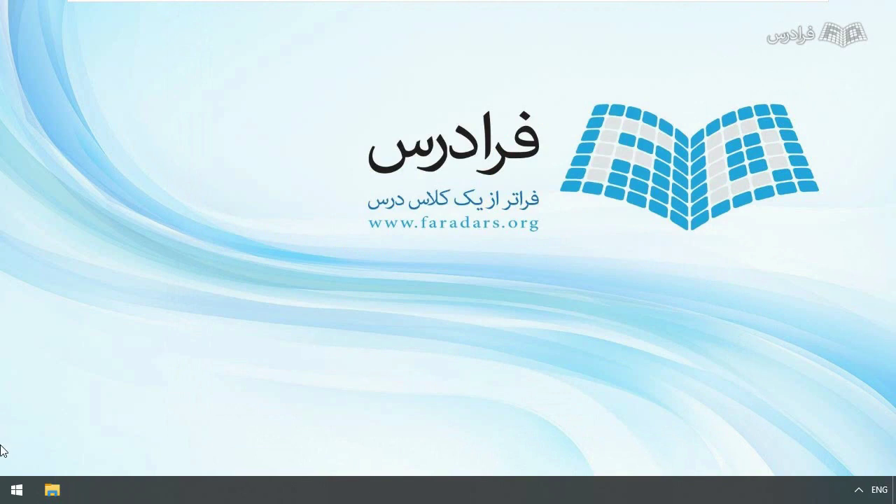
{"action": "left_click", "coordinate": [15, 489]}
{"action": "left_click", "coordinate": [17, 461]}
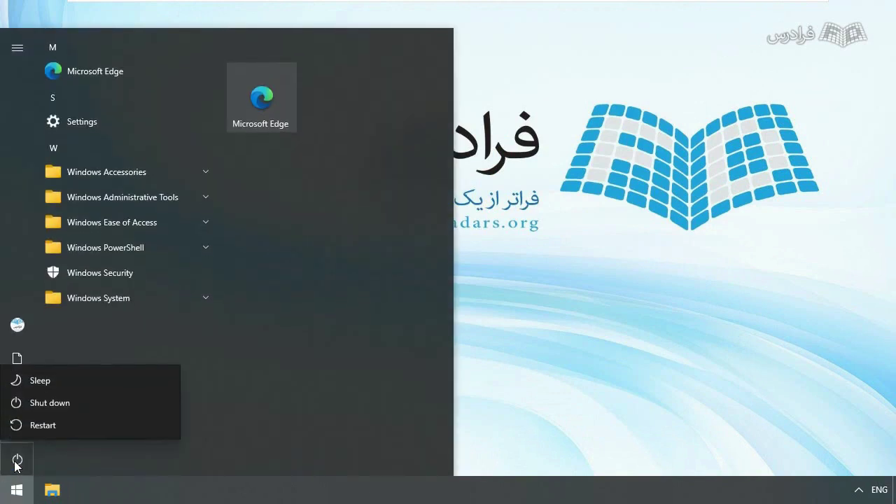
{"action": "left_click", "coordinate": [48, 424]}
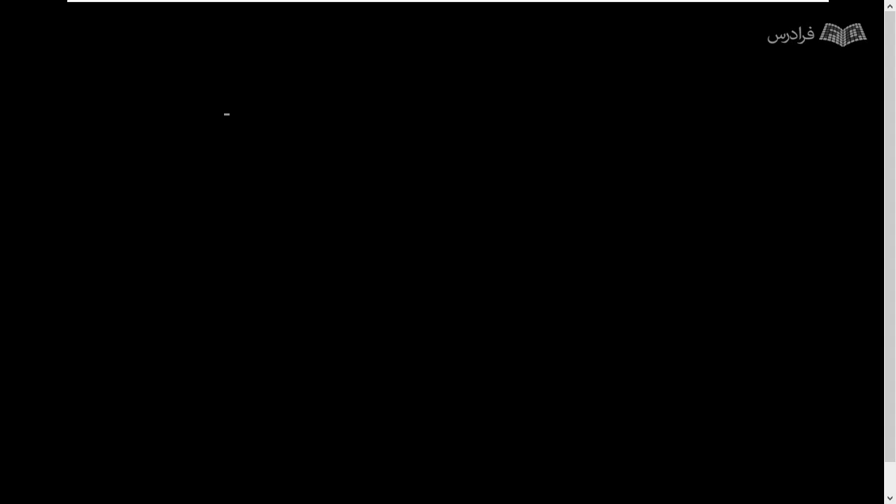
Enter the firmware Boot Manager during startup and boot from the EFI USB Device
{"action": "key", "text": "Escape"}
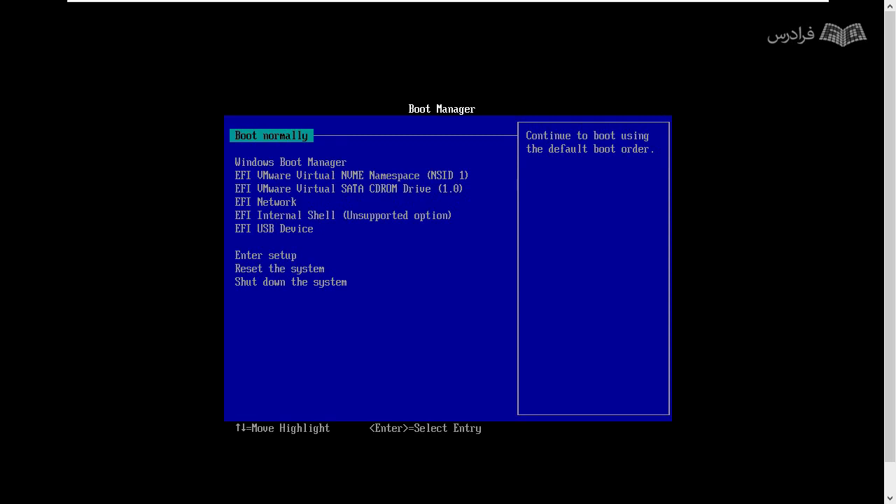
{"action": "key", "text": "Down"}
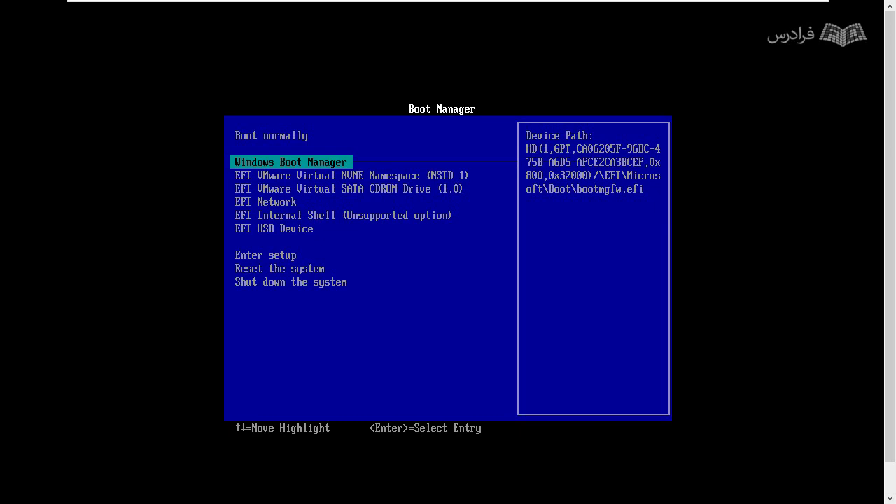
{"action": "key", "text": "Down"}
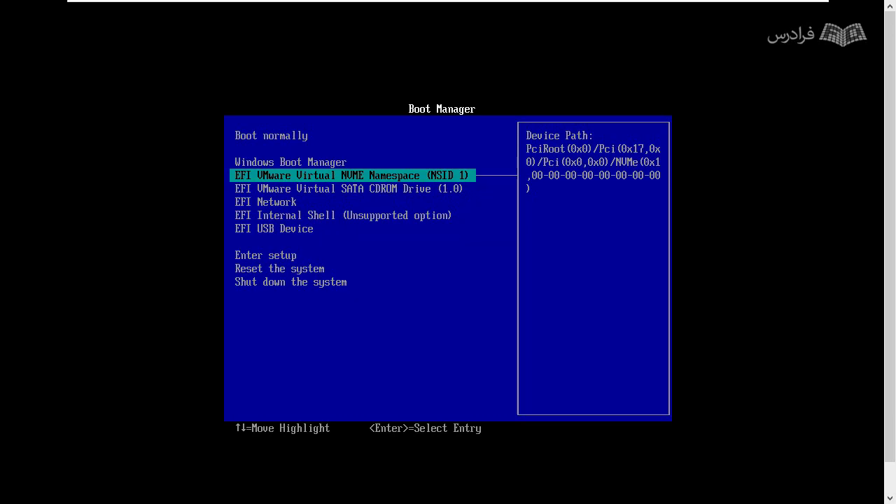
{"action": "key", "text": "Down"}
{"action": "key", "text": "Down"}
{"action": "key", "text": "Down"}
{"action": "key", "text": "Down"}
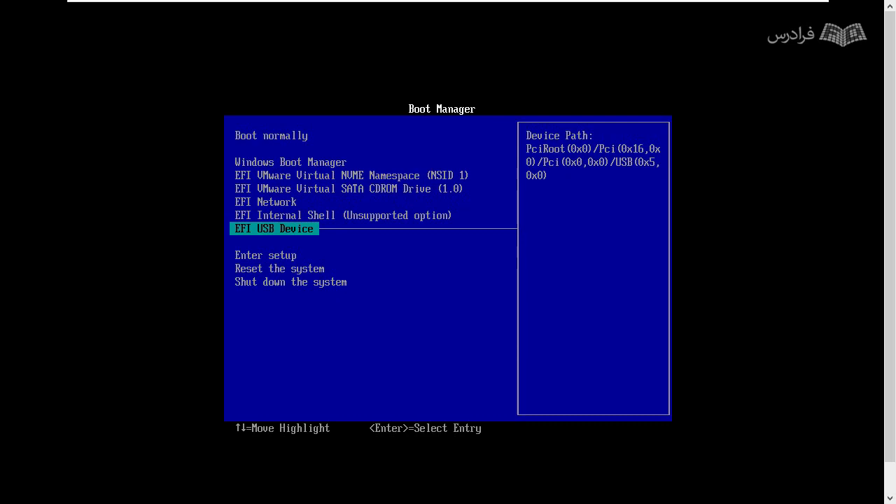
{"action": "key", "text": "Return"}
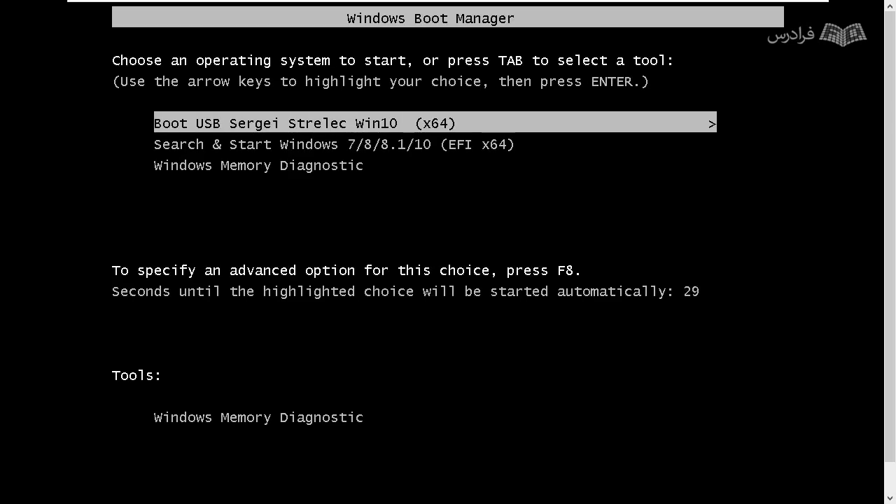
Start the Boot USB Sergei Strelec Win10 (x64) system from the Windows Boot Manager
{"action": "key", "text": "Down"}
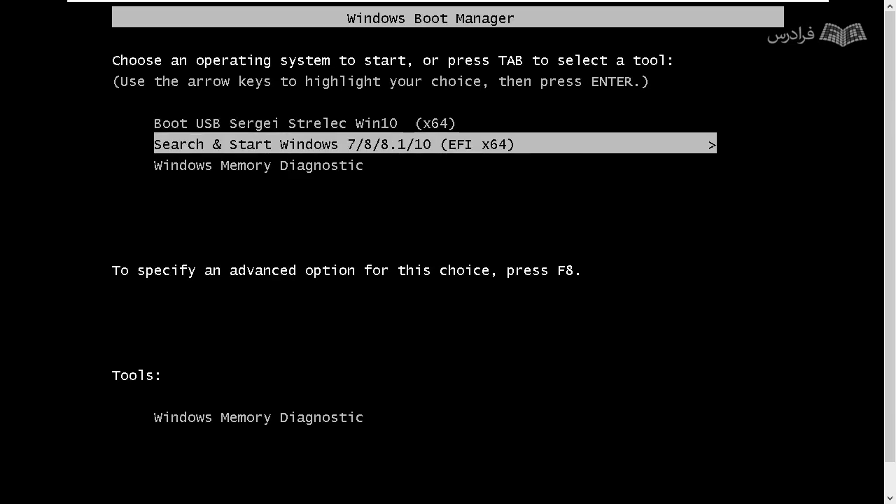
{"action": "key", "text": "Up"}
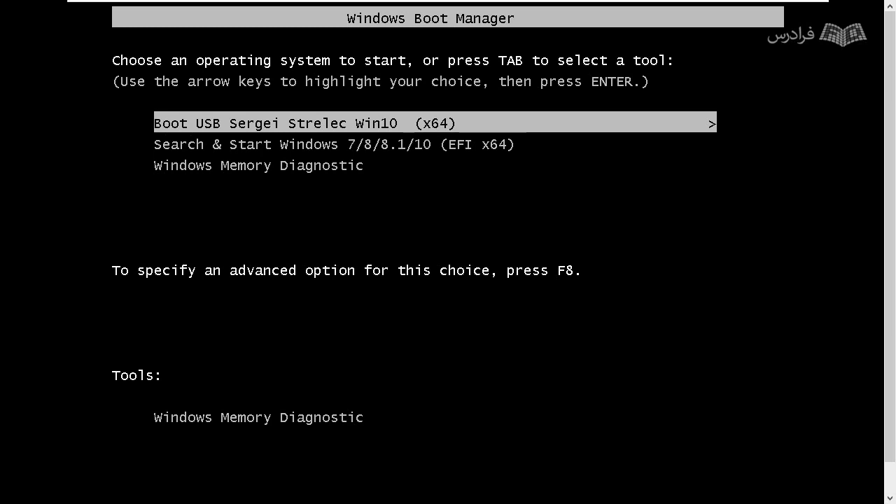
{"action": "key", "text": "Return"}
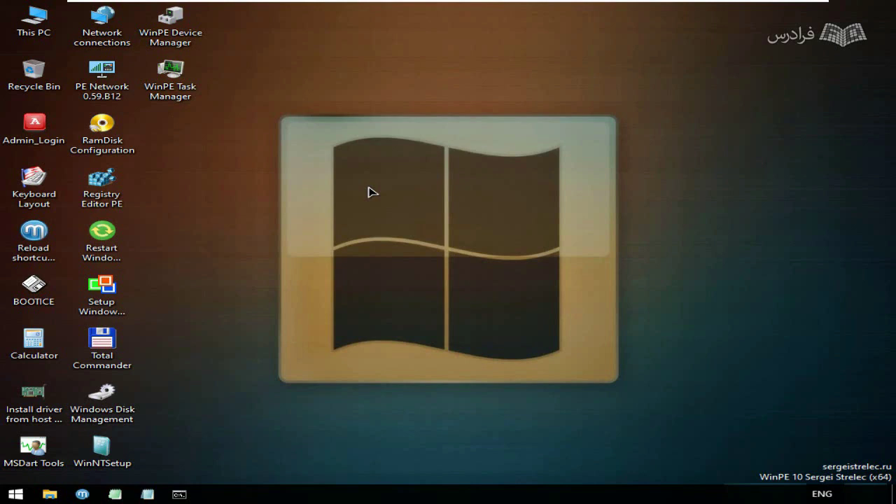
{"action": "right_click", "coordinate": [241, 135]}
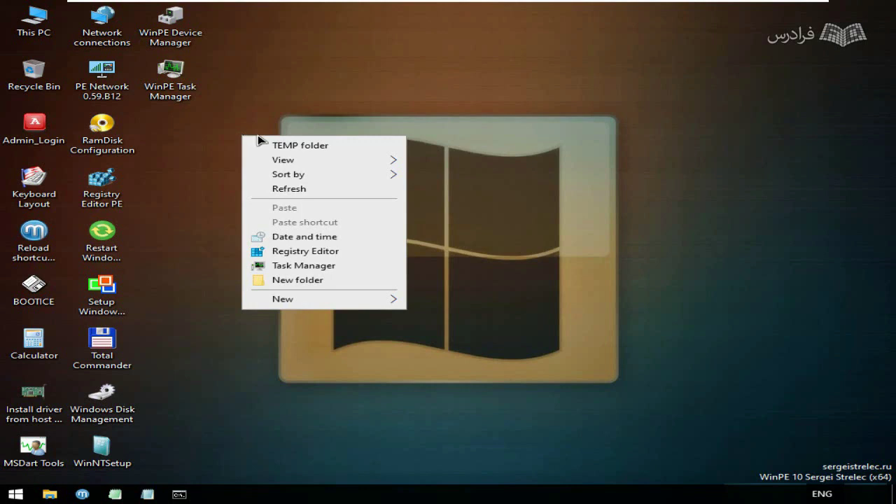
{"action": "left_click", "coordinate": [223, 137]}
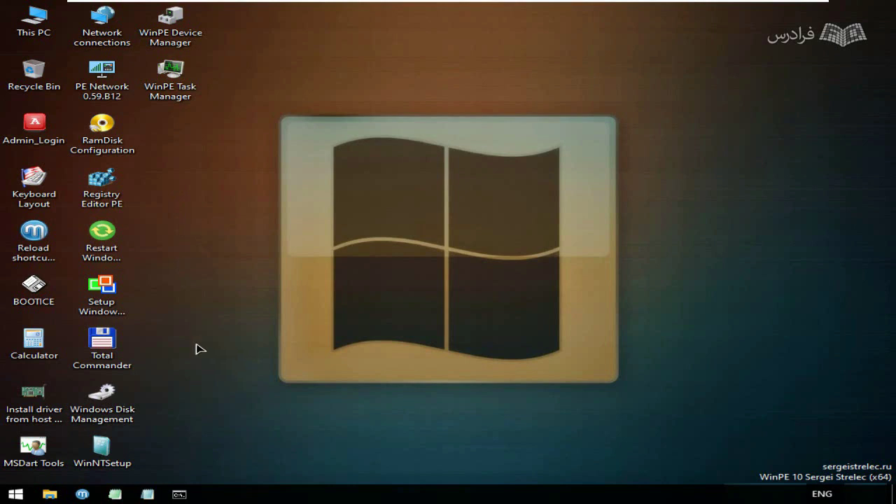
Open This PC on the live desktop and look at the Windows 10 (C:) and Other (D:) drives
{"action": "left_click", "coordinate": [34, 23]}
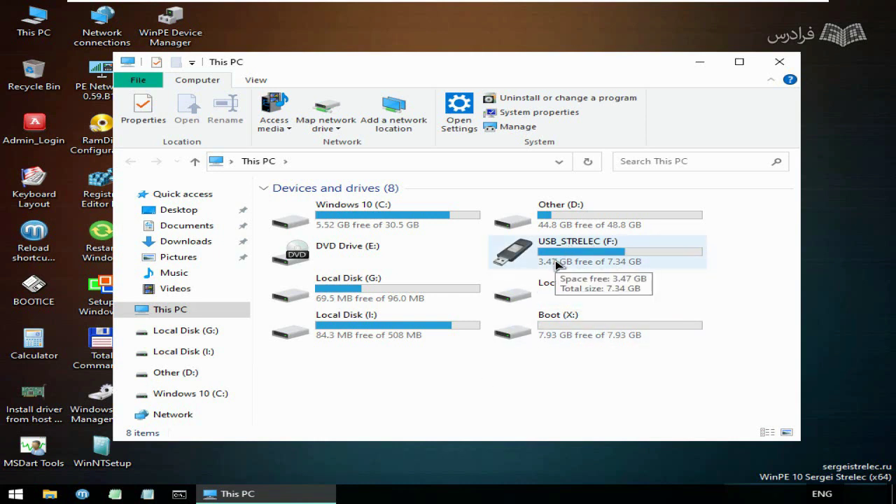
{"action": "left_click", "coordinate": [340, 219]}
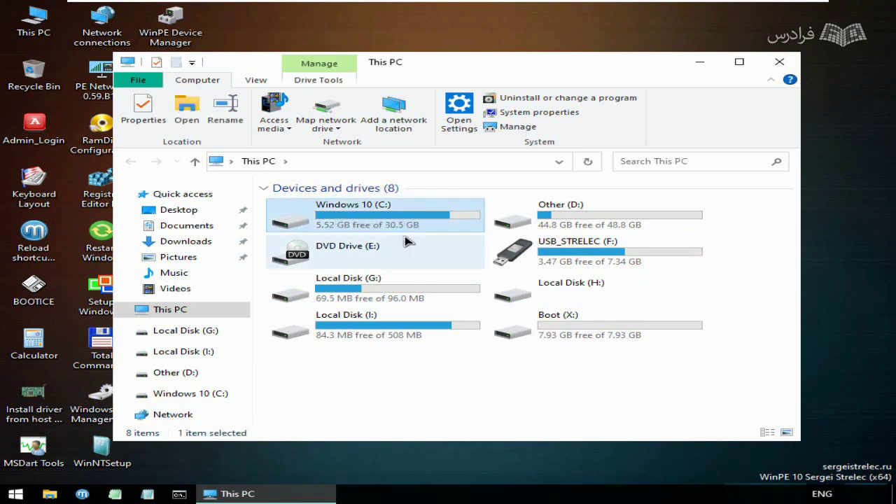
{"action": "left_click", "coordinate": [566, 223]}
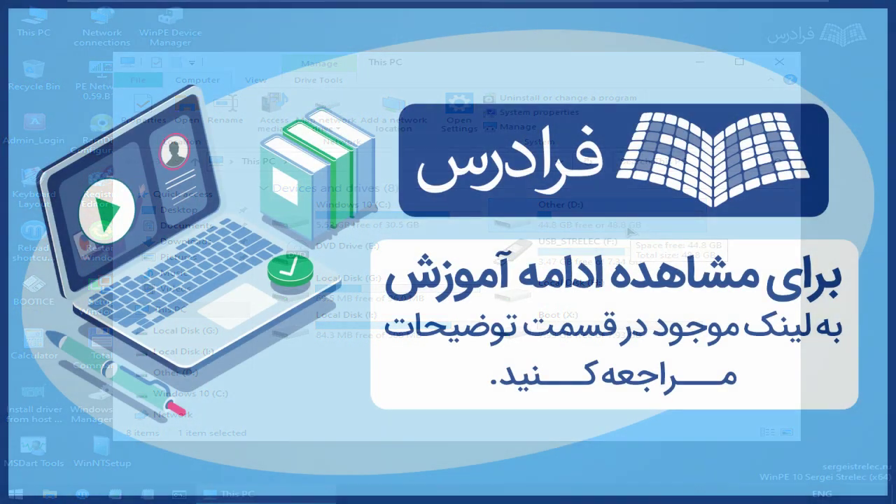